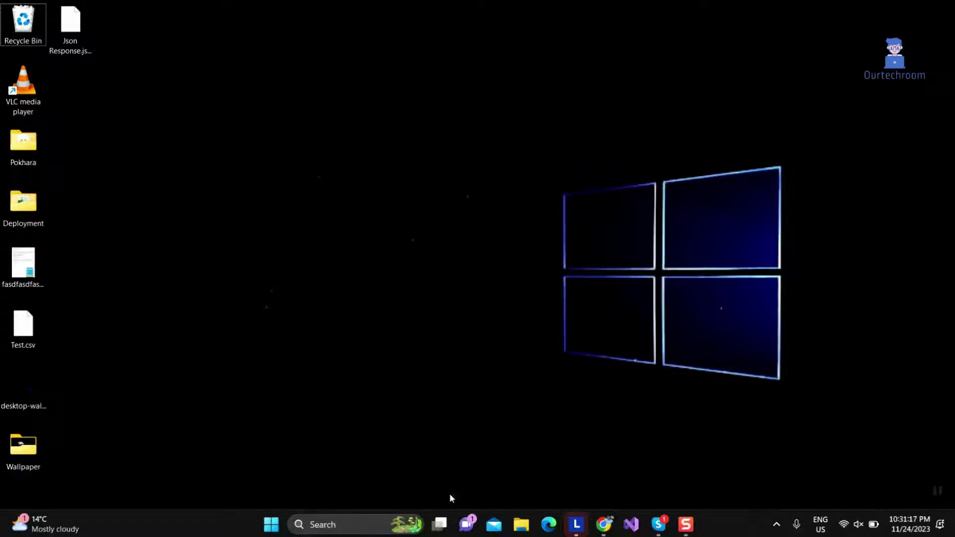
Step: In Task Manager, filter processes by 'ex' and restart Windows Explorer
key(ctrl+shift+Escape)
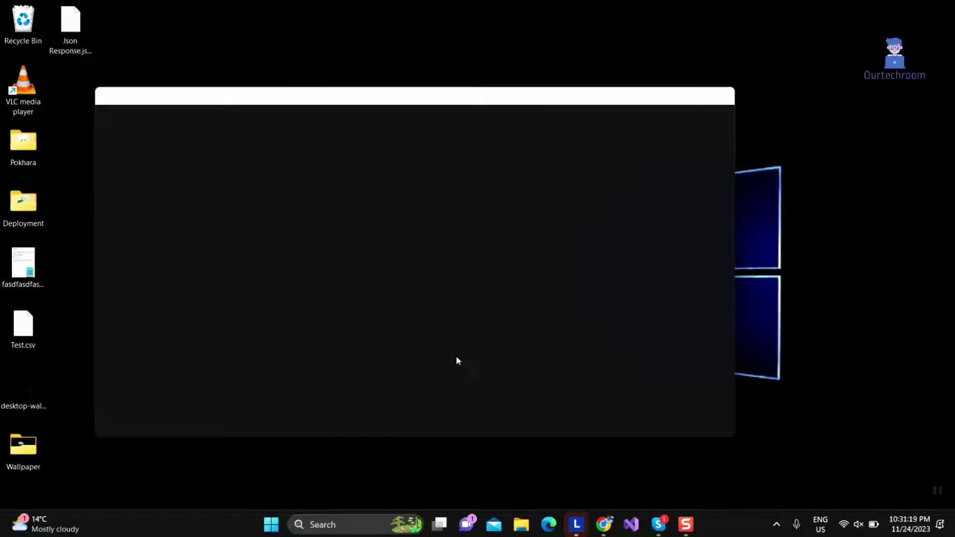
click(308, 196)
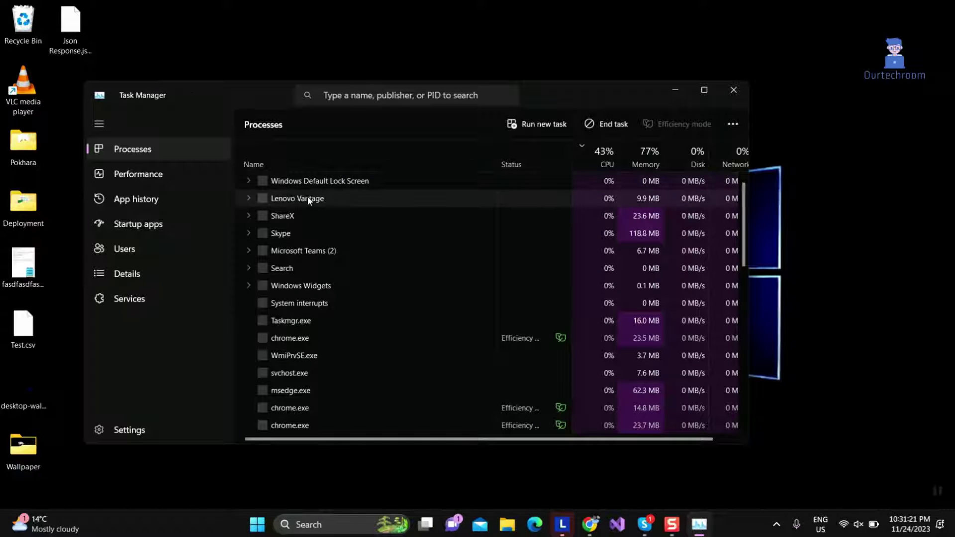
scroll(308, 196, down, 5)
scroll(308, 199, down, 3)
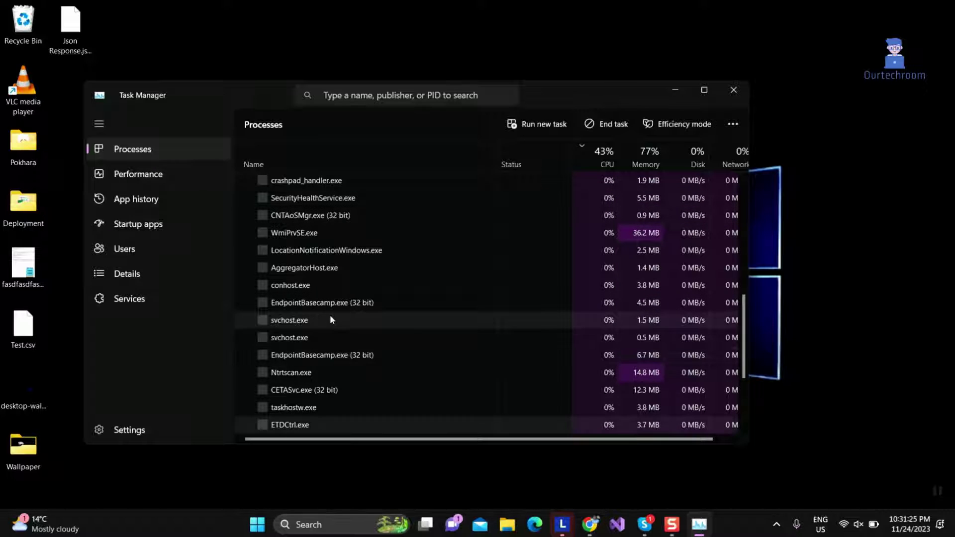
text(ex)
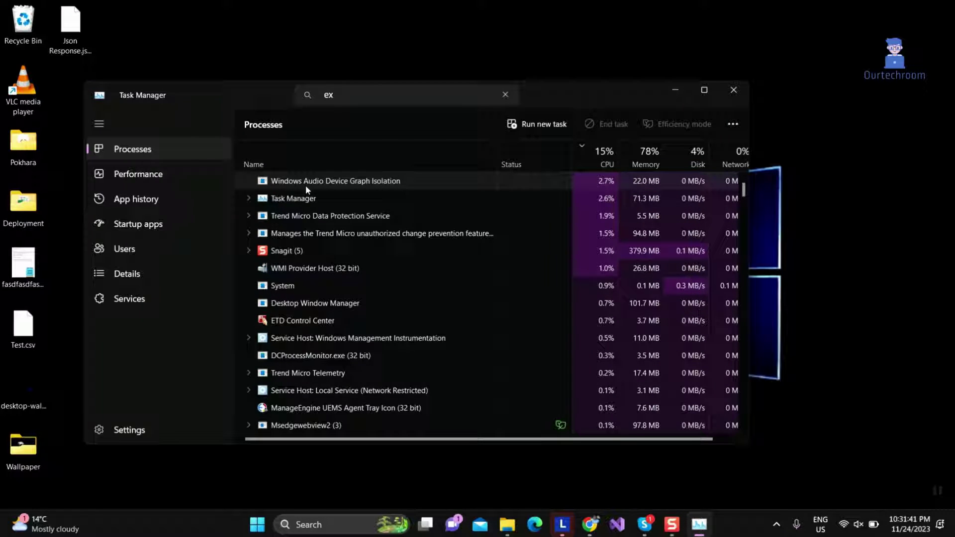
click(306, 187)
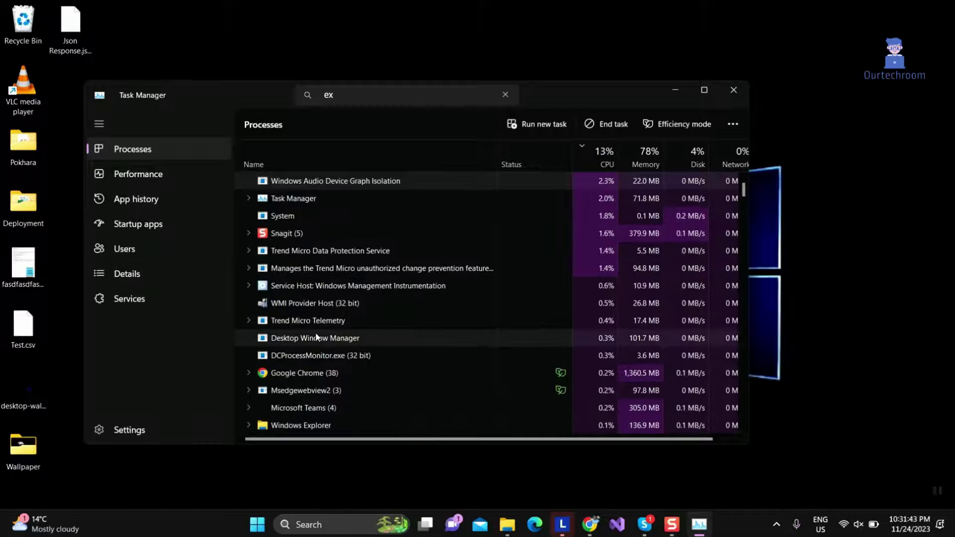
click(291, 286)
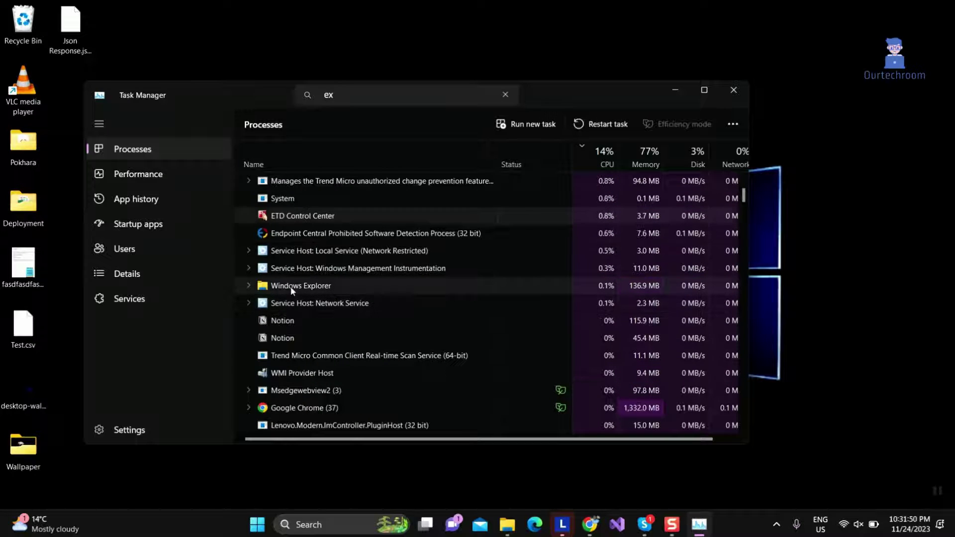
right_click(291, 286)
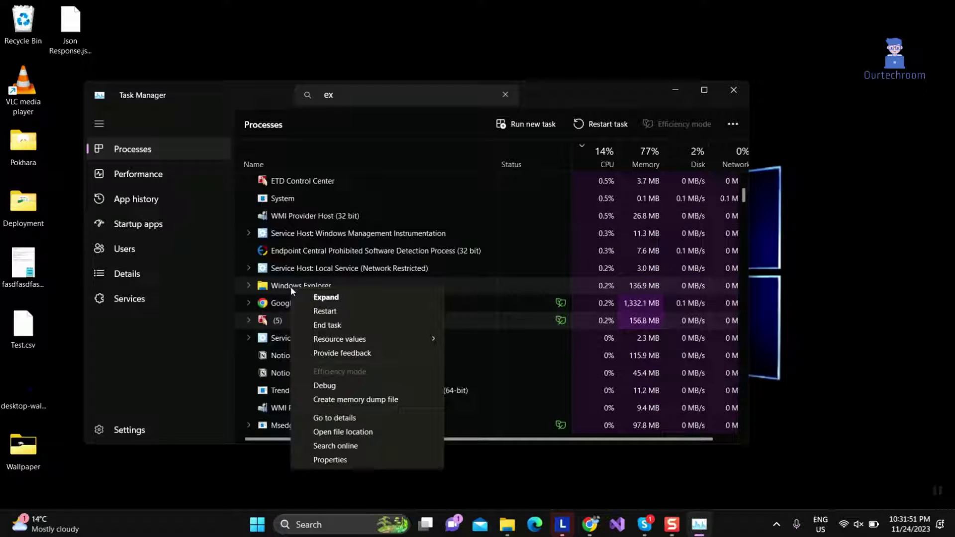
click(324, 314)
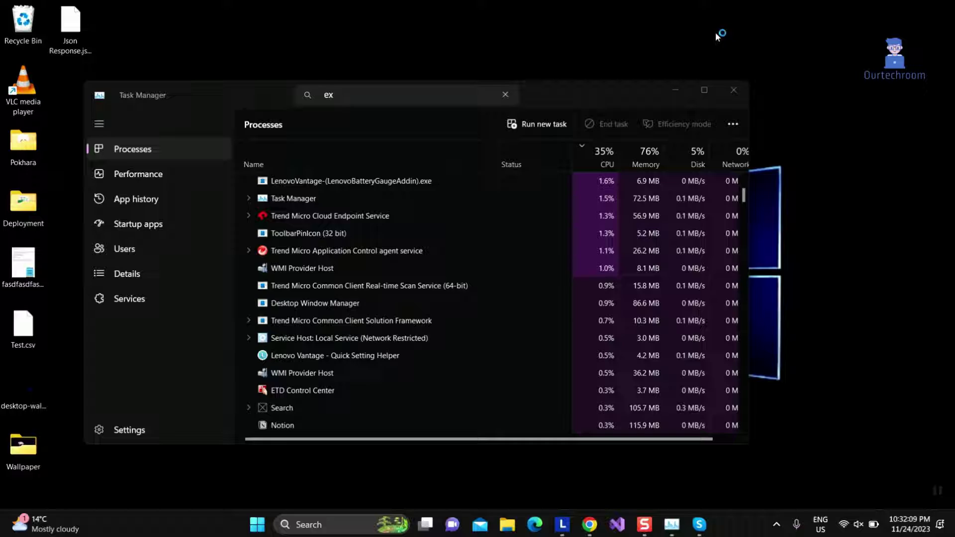
Step: Close Task Manager and run services.msc to open the Services console
click(733, 90)
key(super+r)
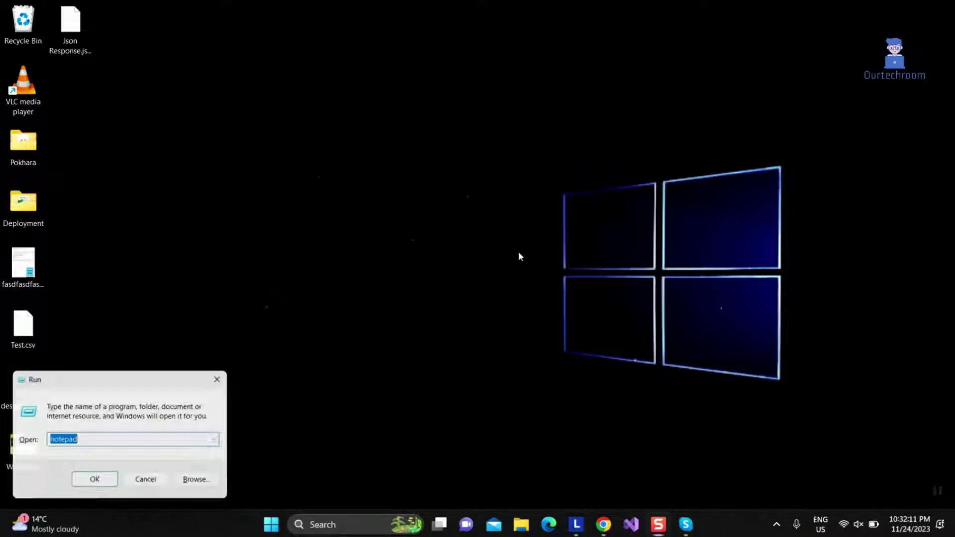
text(services.ms)
key(Down)
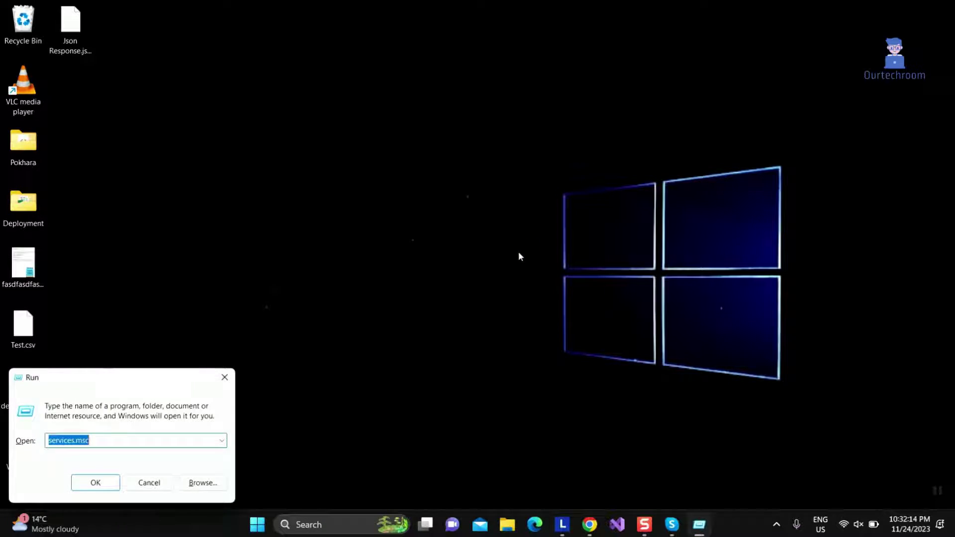
key(Return)
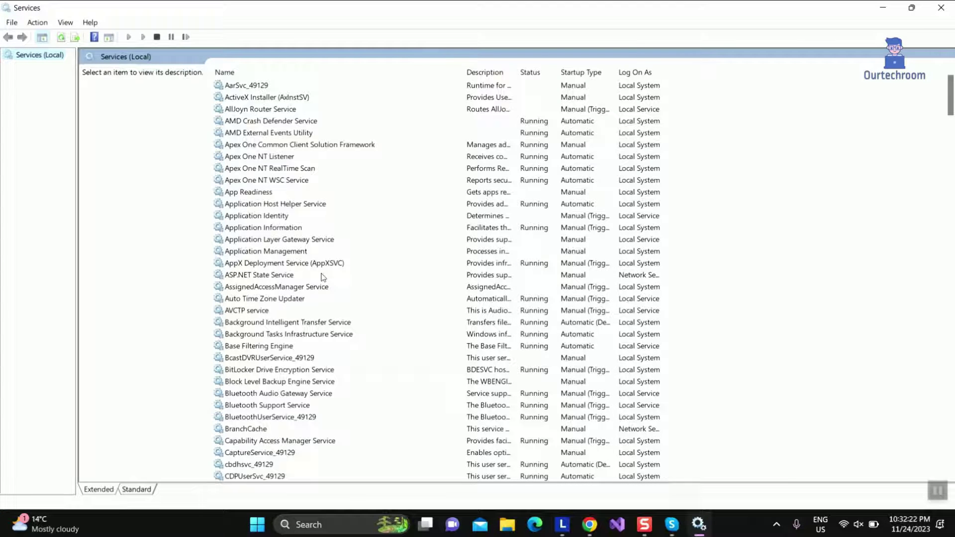
Step: Locate the Windows Search service in the Services list and restart it
click(296, 338)
key(w)
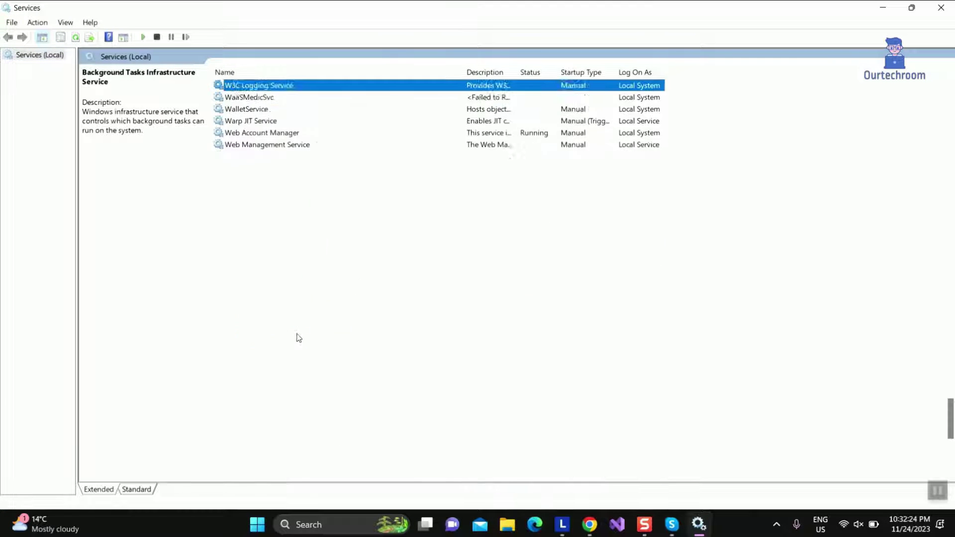
key(Down)
key(Down)
key(Down)
key(Down)
key(Down)
key(Down)
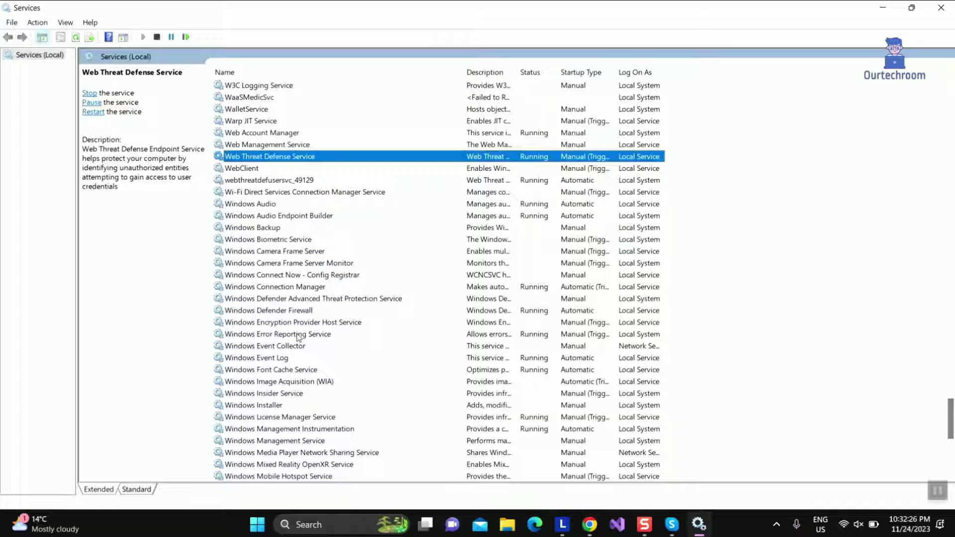
key(Down)
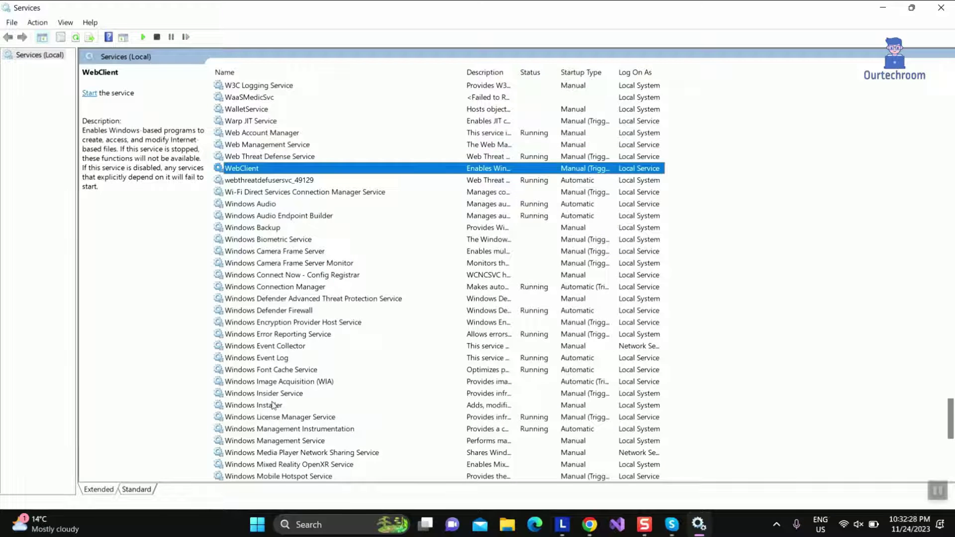
scroll(273, 405, down, 6)
scroll(273, 476, down, 2)
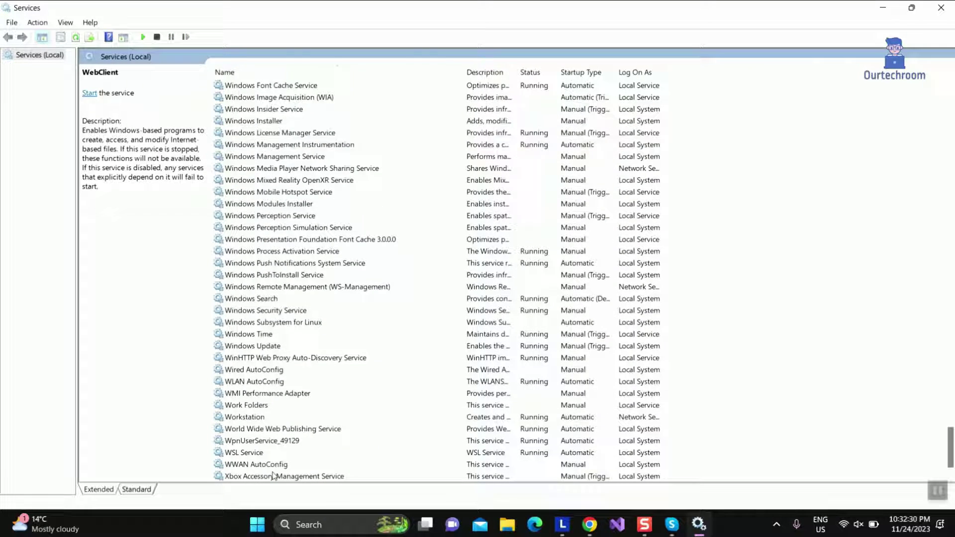
click(261, 299)
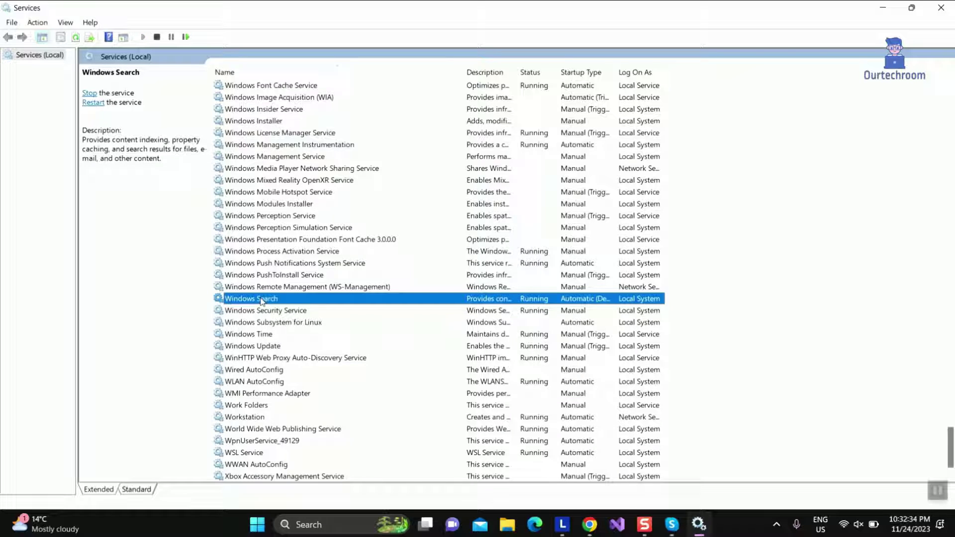
right_click(261, 302)
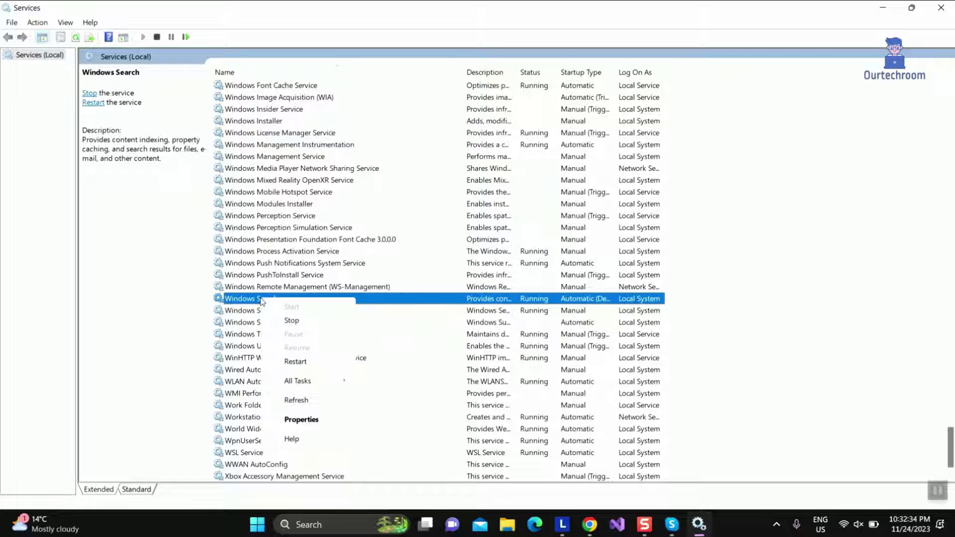
click(326, 368)
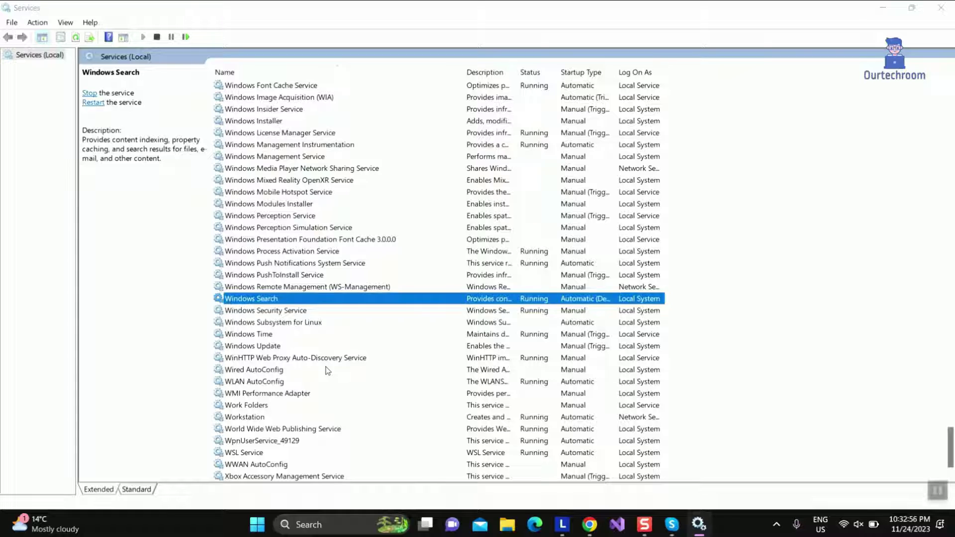
Step: Run C:\Windows\System32\ctfmon.exe from the Run dialog
key(super+r)
key(BackSpace)
text(C:)
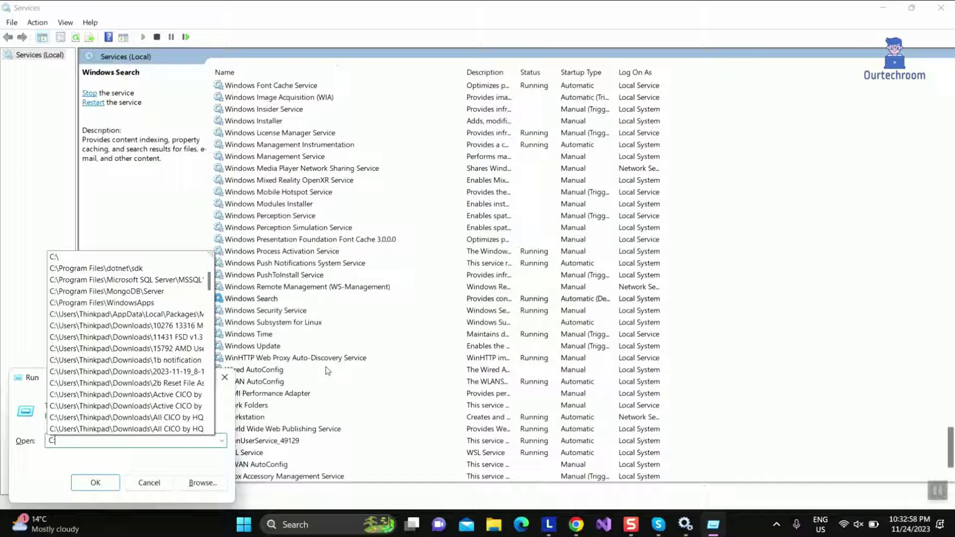
text(\Windows)
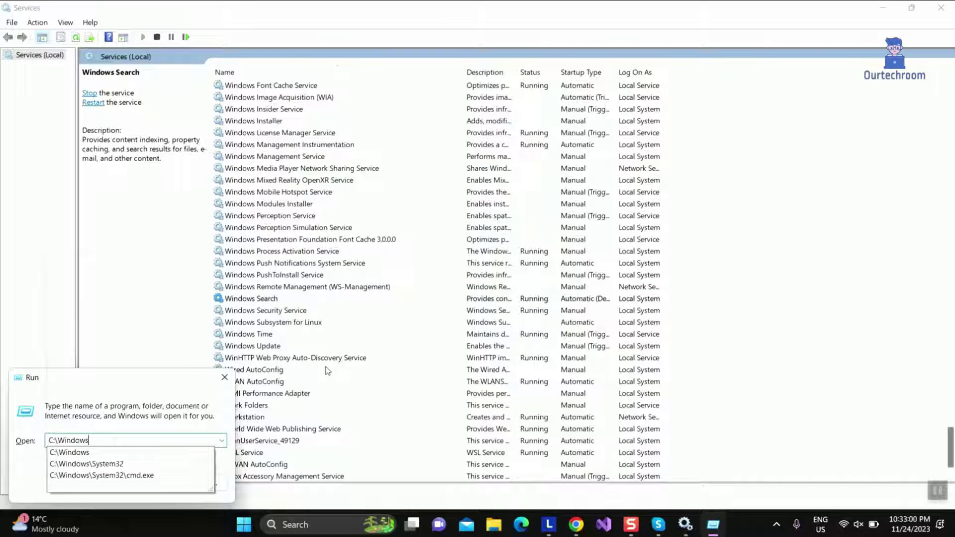
text(\System)
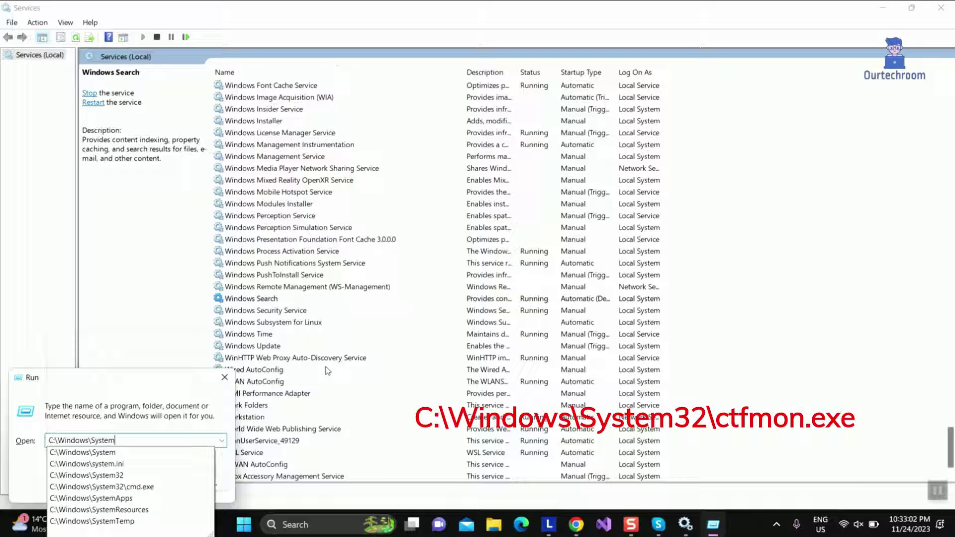
text(32)
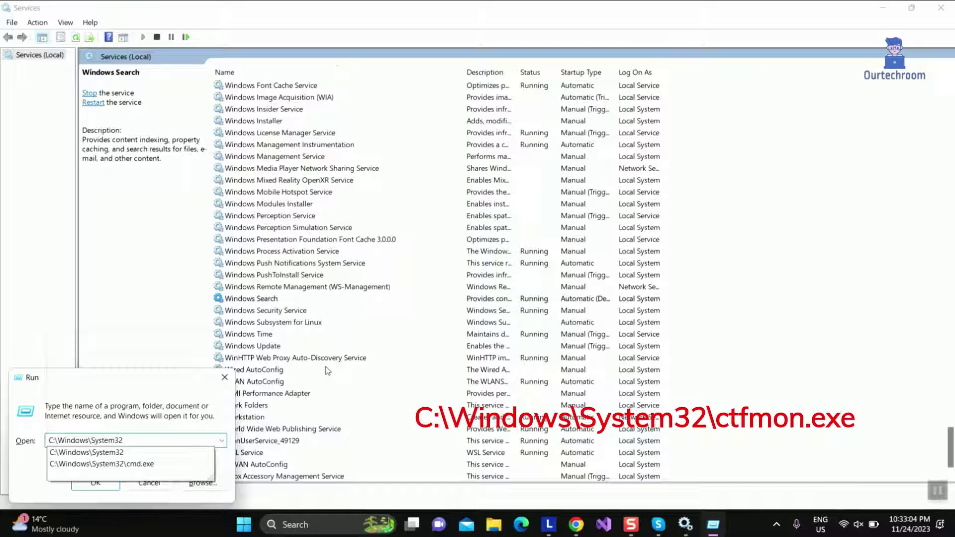
text(\)
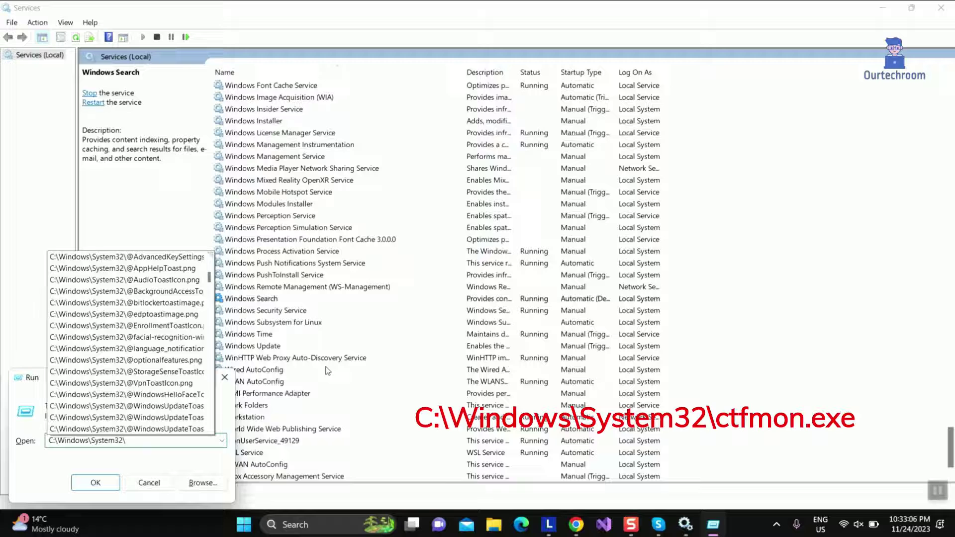
text(ctfm)
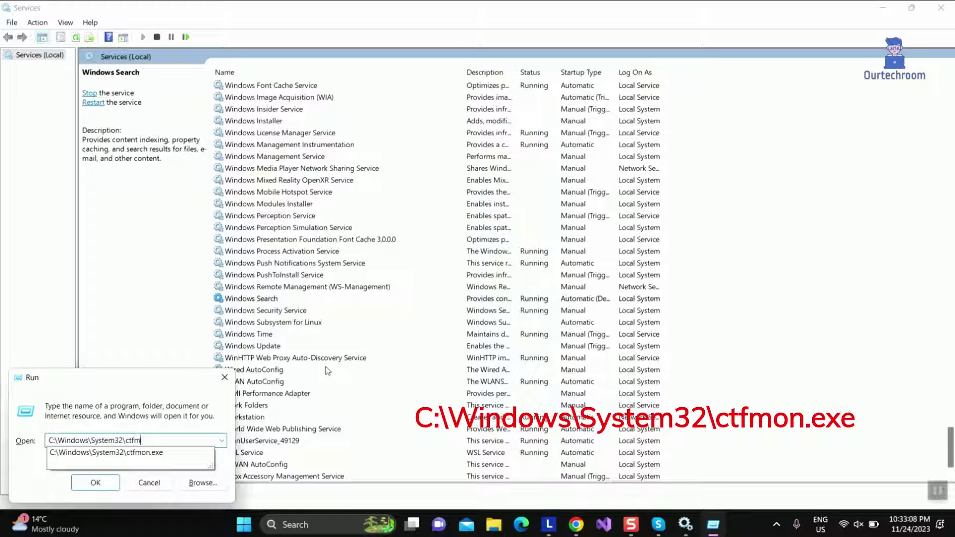
text(on.exe)
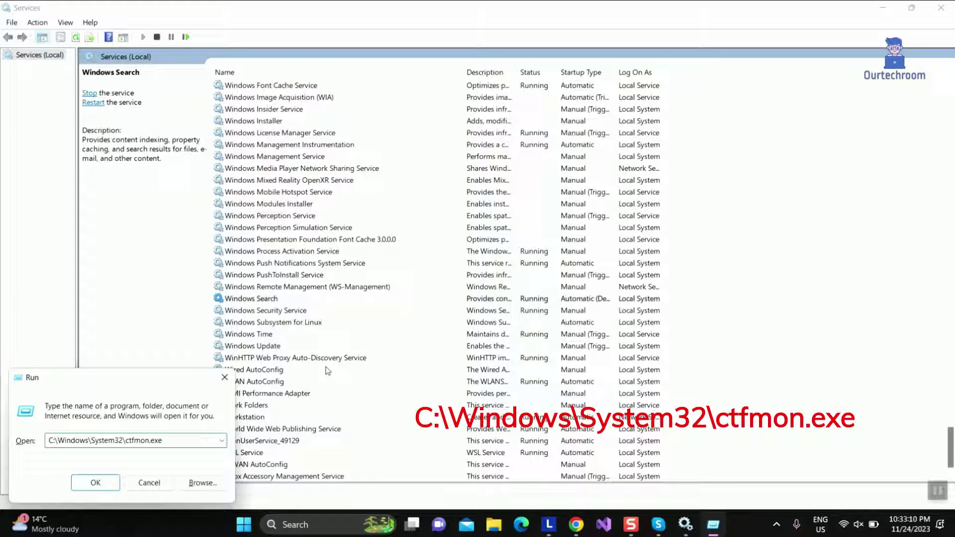
click(98, 484)
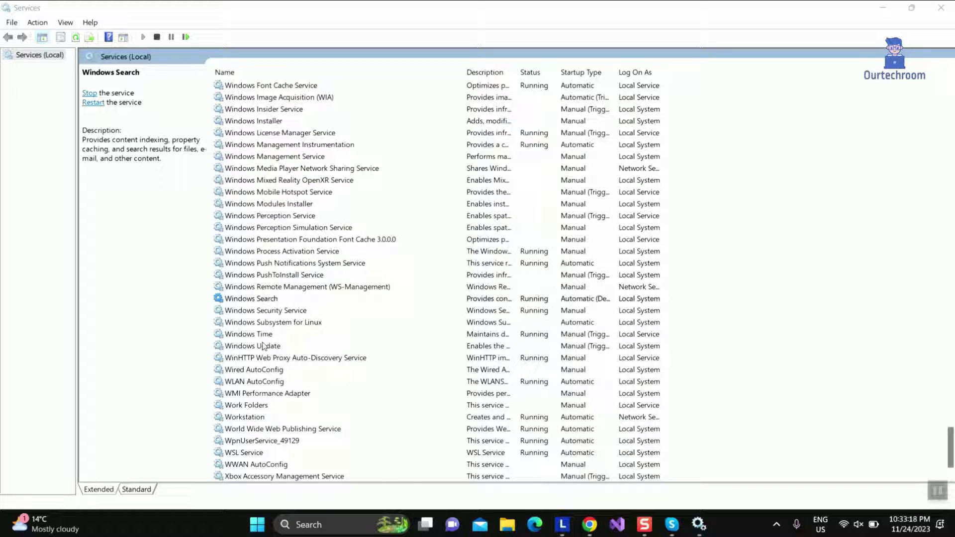
Step: Close Services and launch regedit from the Run dialog
click(941, 8)
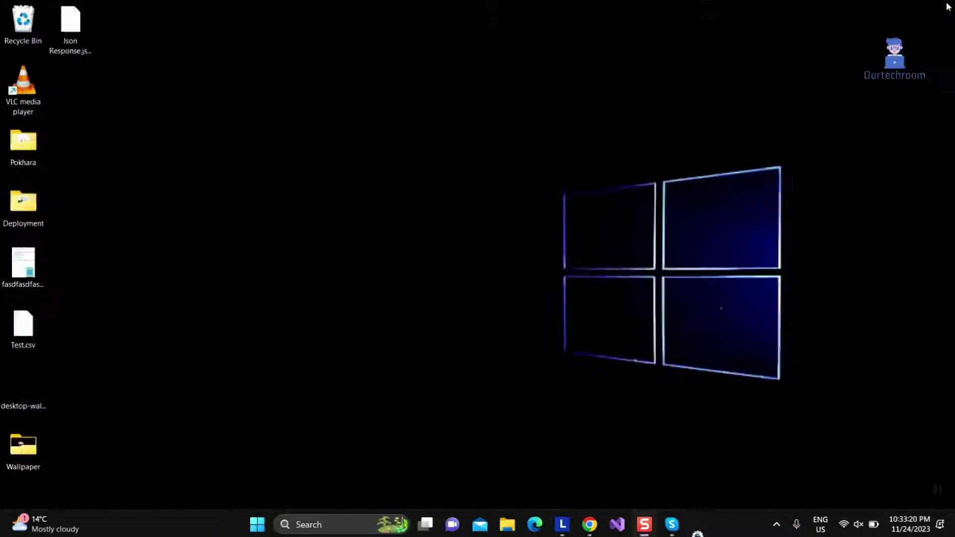
key(super+r)
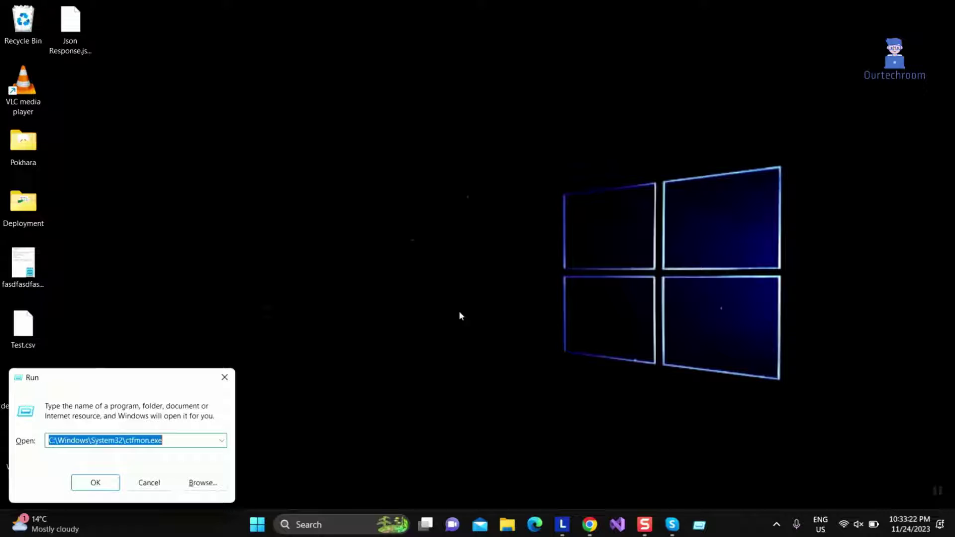
text(regedit)
key(Return)
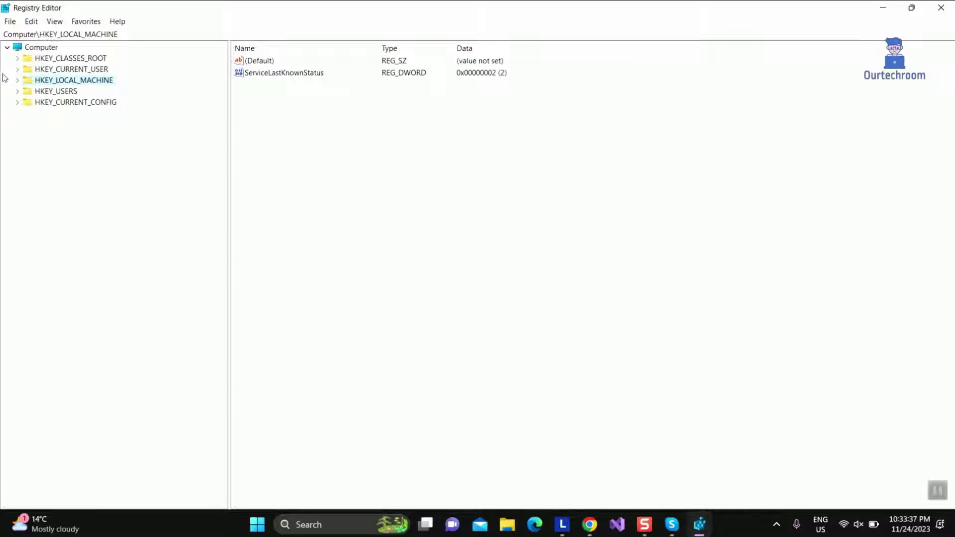
Step: Expand HKEY_LOCAL_MACHINE > SOFTWARE > Microsoft in the registry tree
click(17, 81)
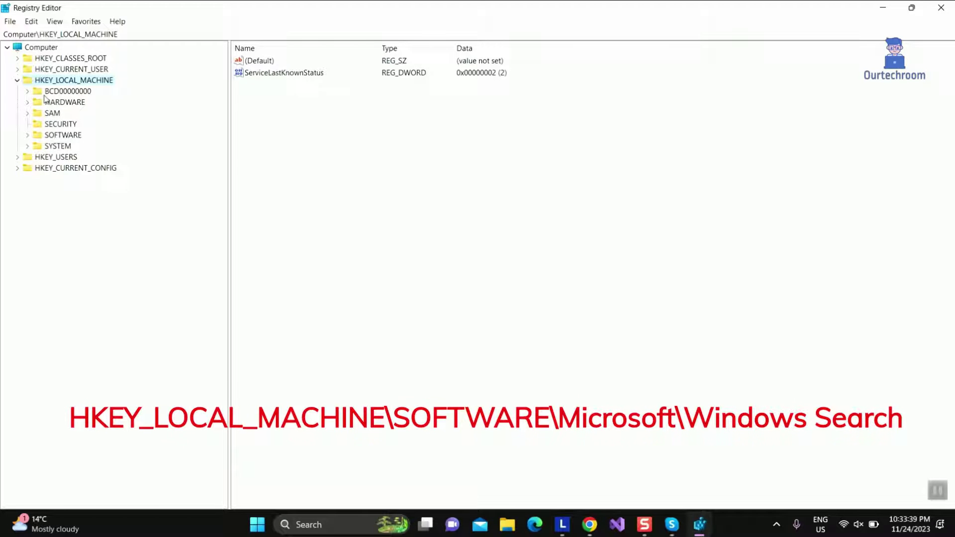
click(28, 135)
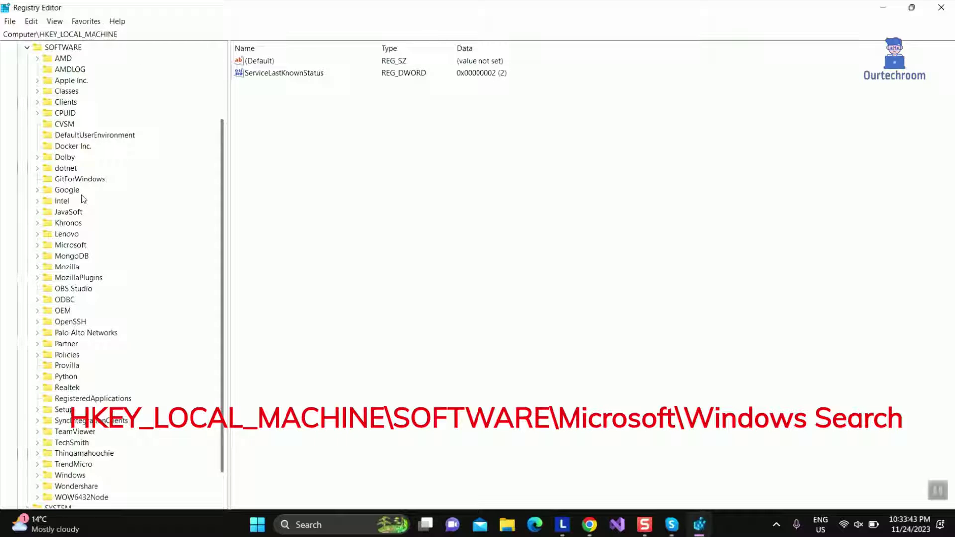
scroll(79, 391, down, 1)
scroll(78, 390, up, 4)
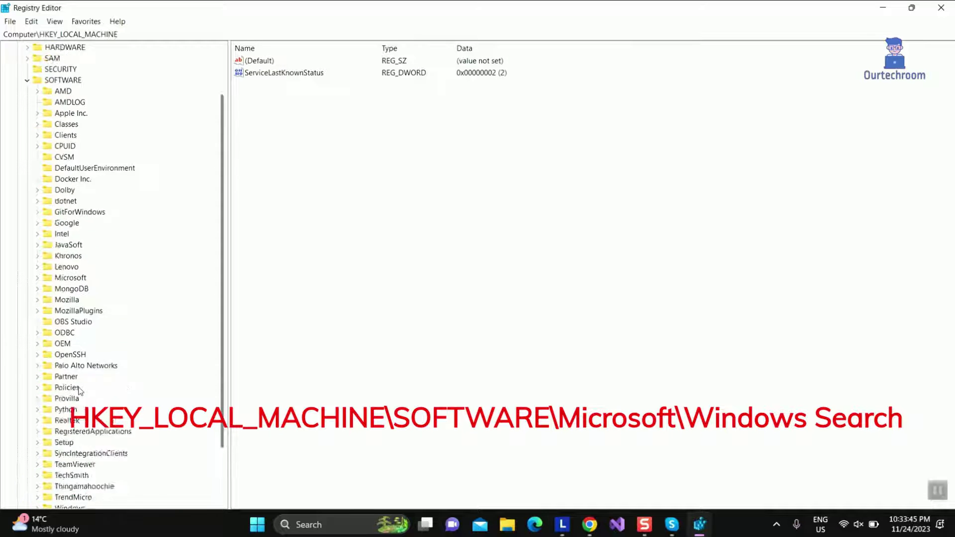
click(61, 335)
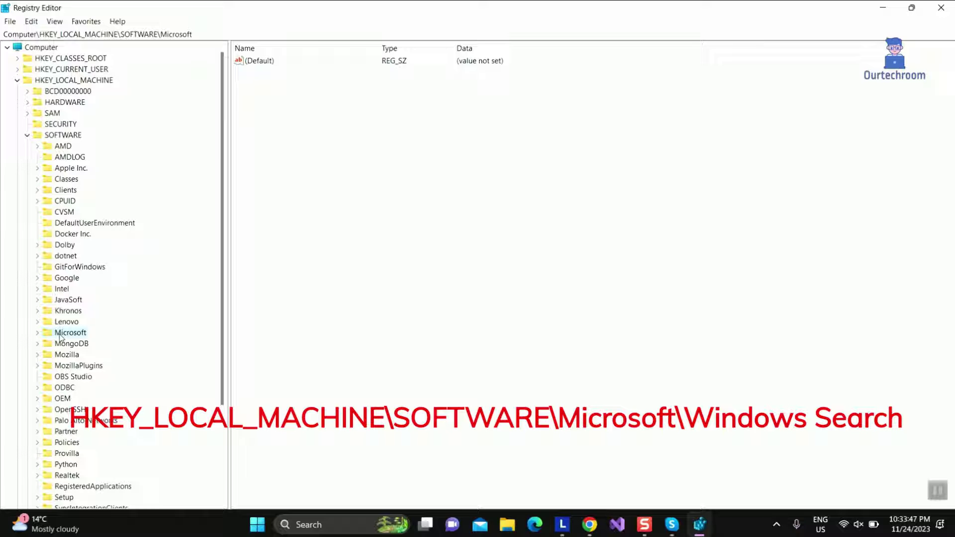
double_click(50, 334)
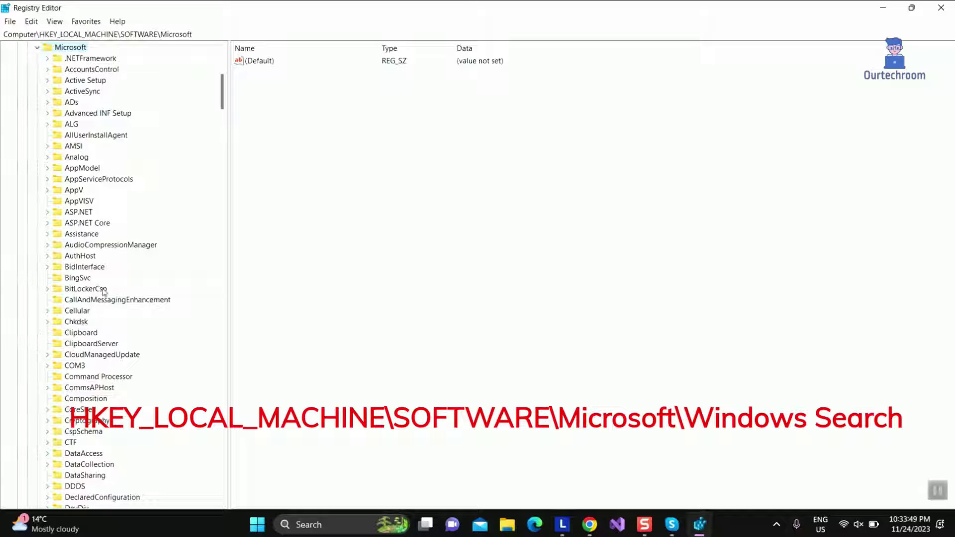
Step: Scroll down under Microsoft and select the Windows Search key to show its values
scroll(84, 367, down, 20)
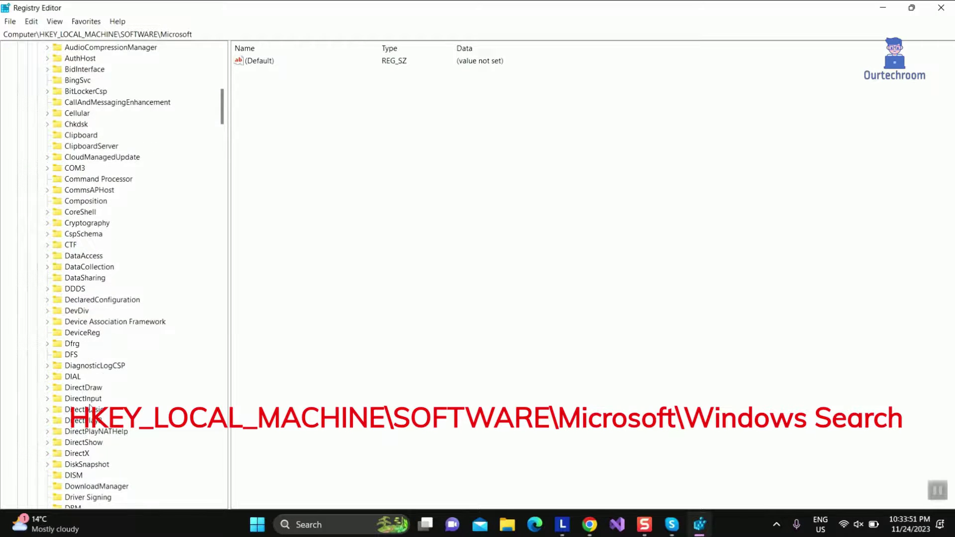
scroll(90, 408, up, 15)
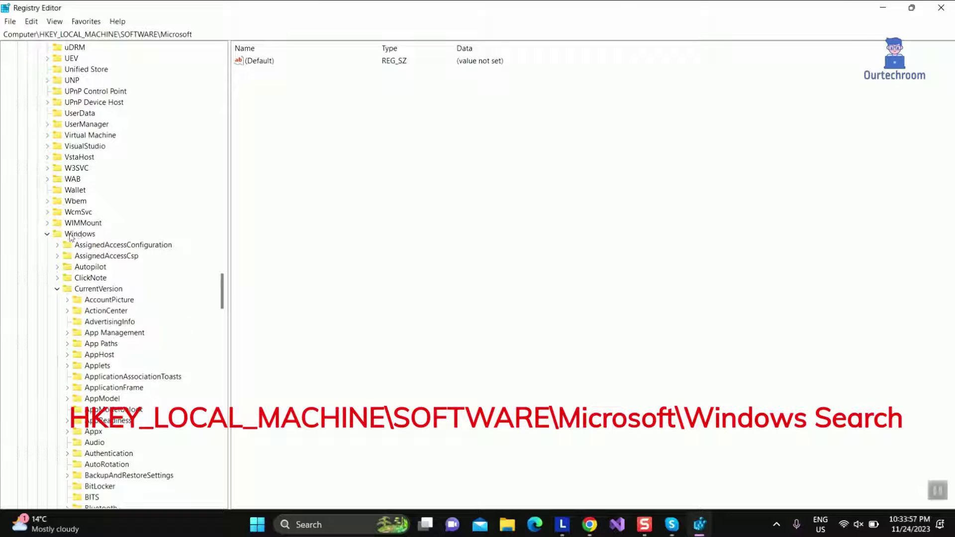
click(47, 234)
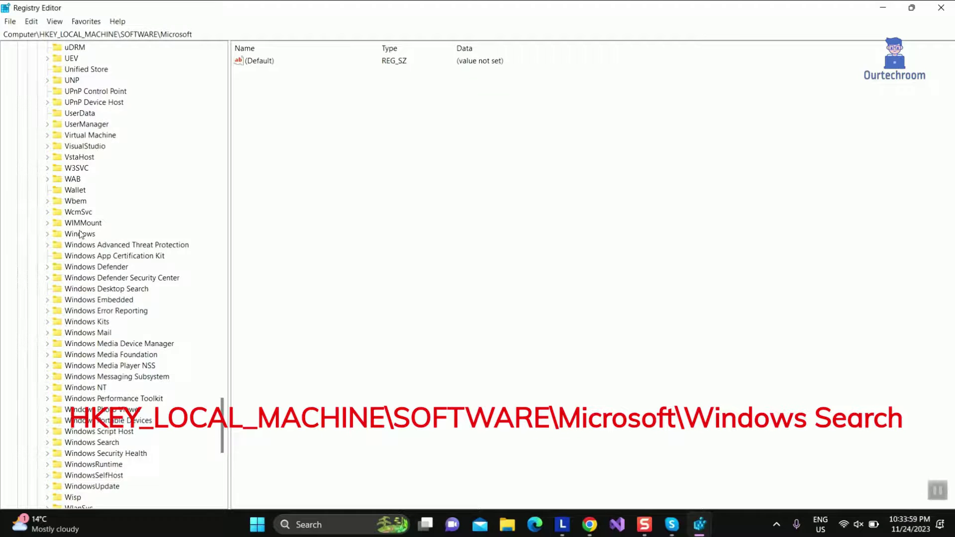
scroll(78, 241, up, 16)
scroll(79, 235, down, 12)
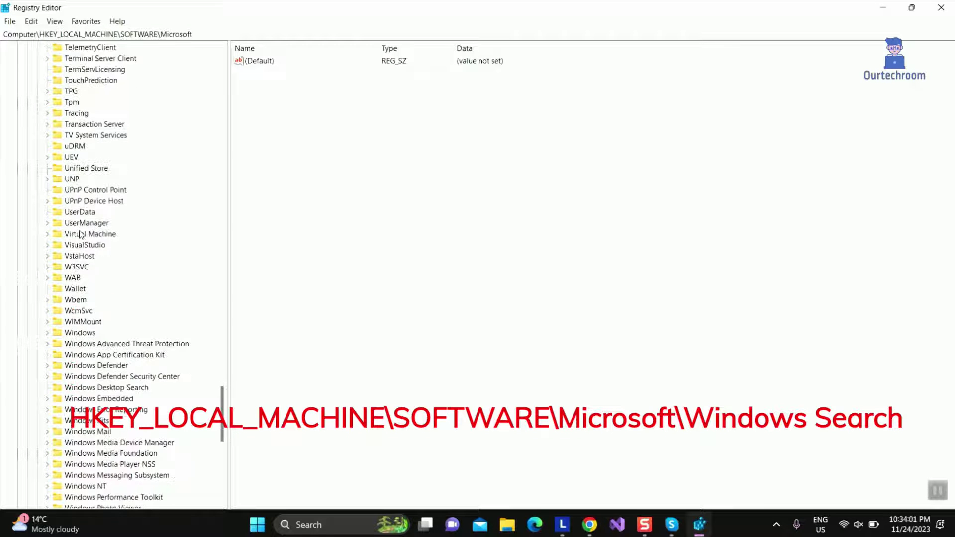
scroll(102, 335, down, 5)
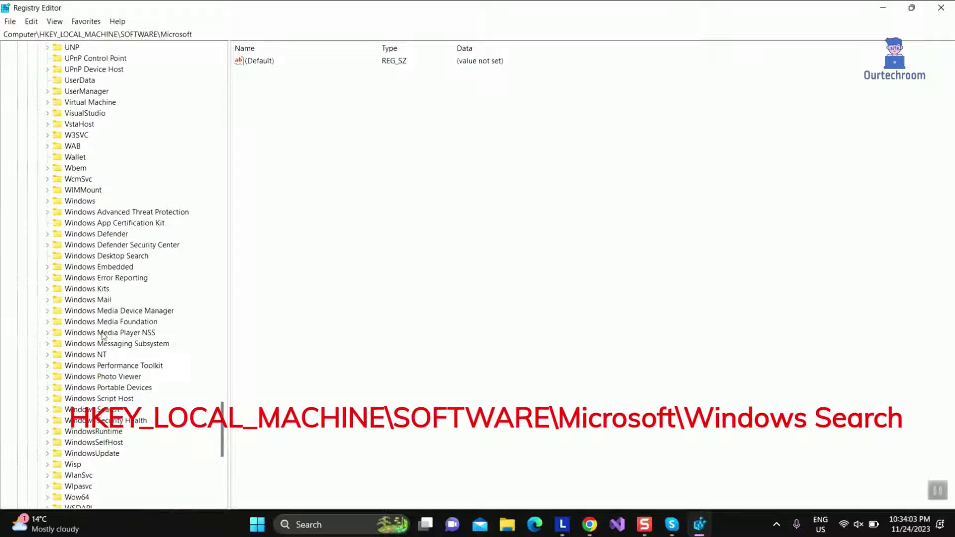
click(102, 410)
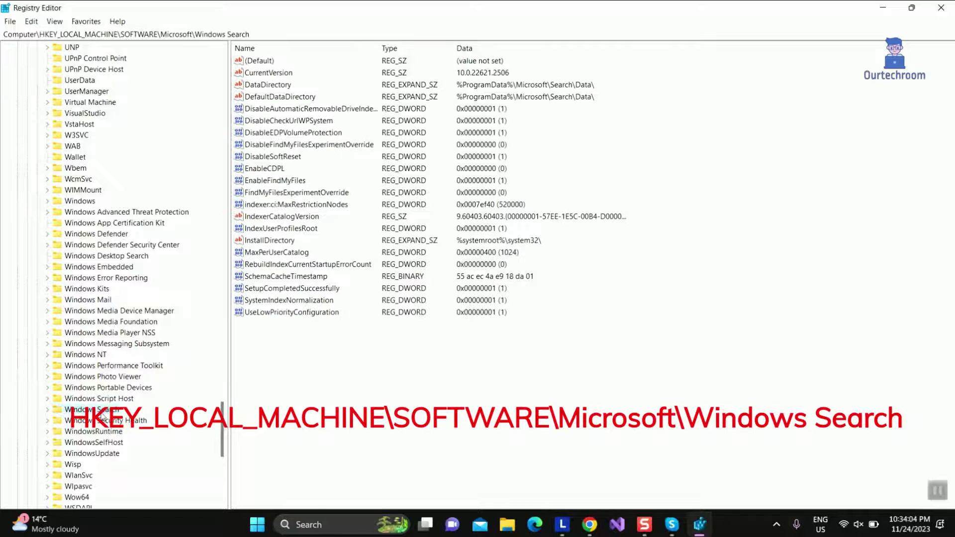
Step: Change SetupCompletedSuccessfully from 1 to 0 and close Registry Editor
double_click(267, 288)
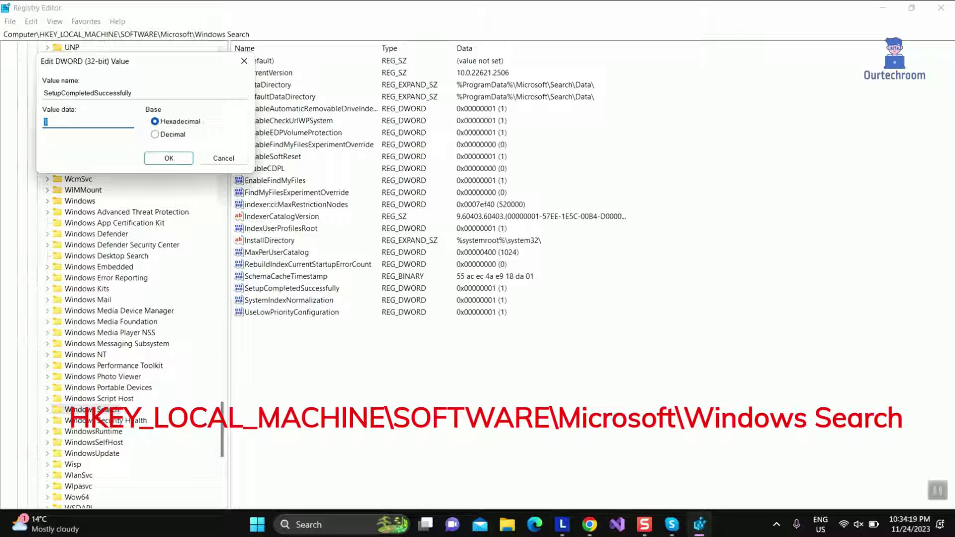
text(0)
click(159, 157)
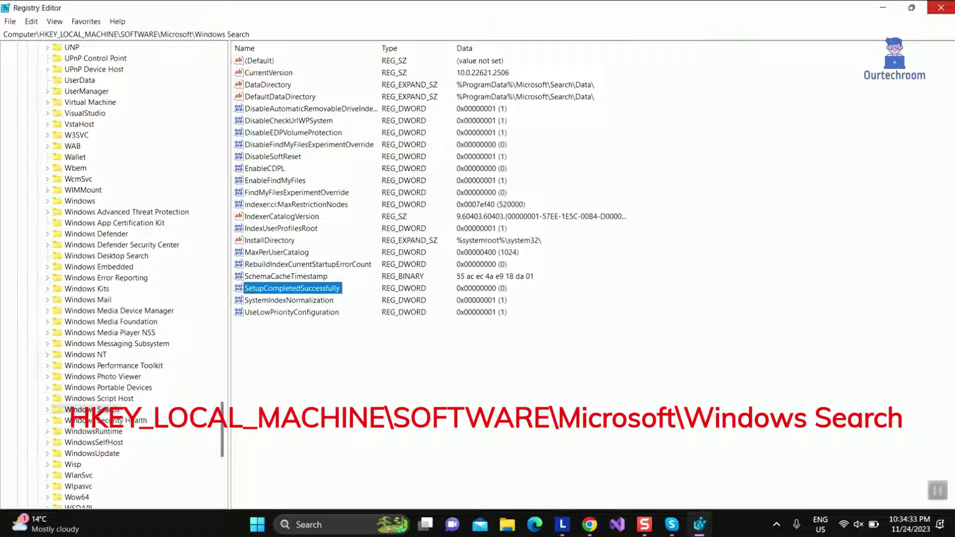
click(941, 8)
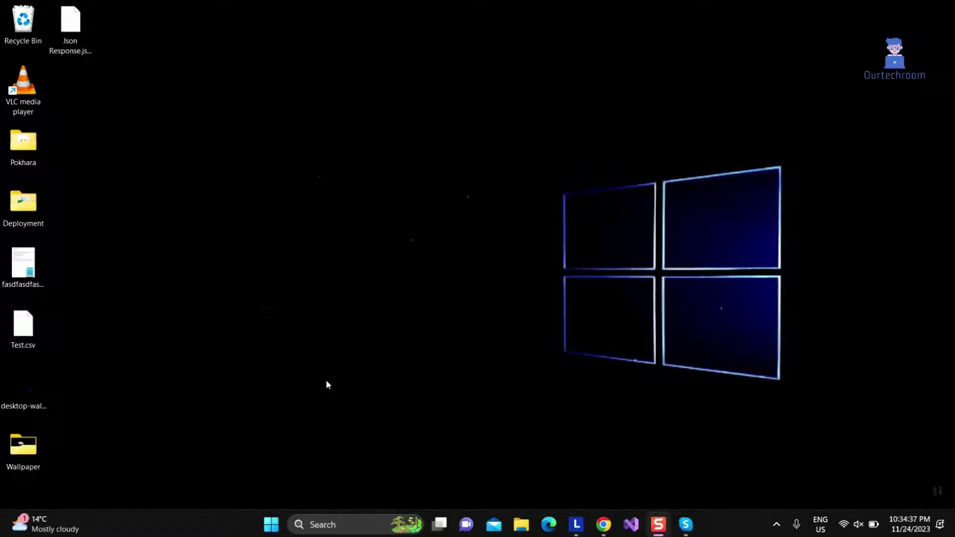
Step: Launch Terminal from the Win+X quick-link menu
key(super+x)
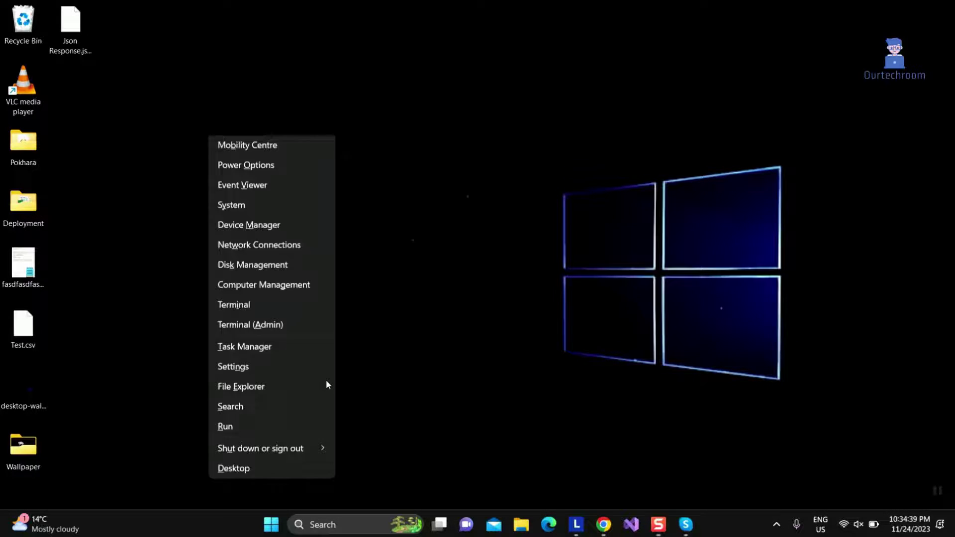
click(259, 324)
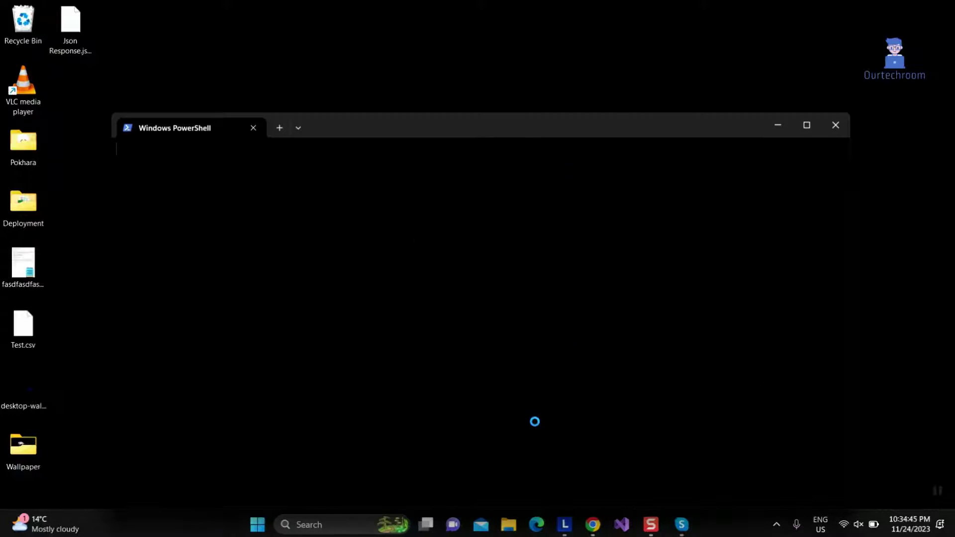
Step: Paste and run the Get-appxpackage shellexperience re-register command, which returns Access is denied
drag(491, 128, 500, 73)
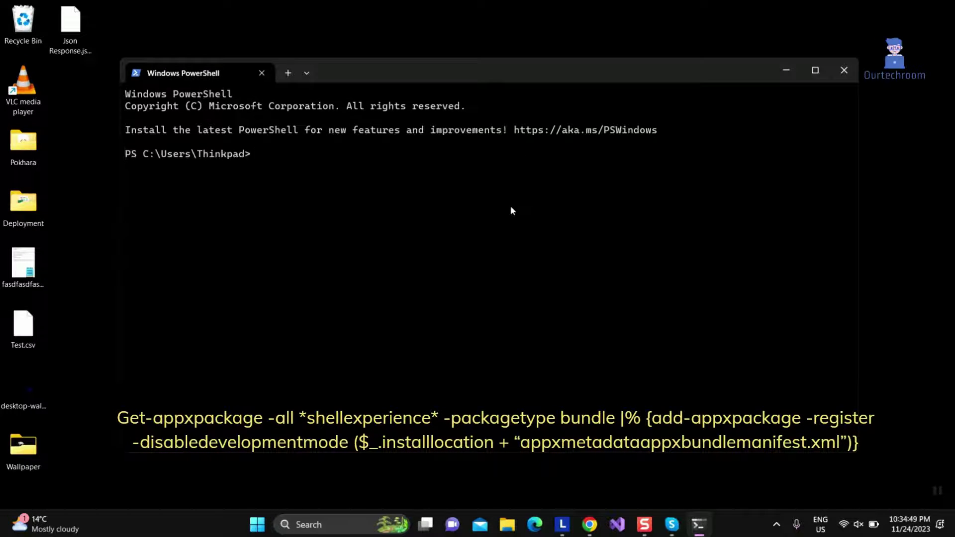
key(ctrl+v)
key(Return)
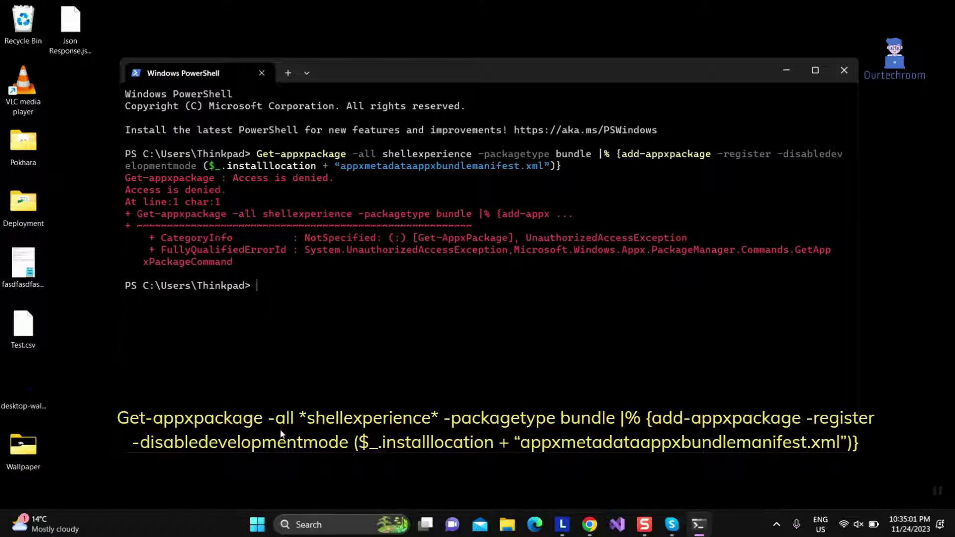
Step: Open Terminal (Admin) and paste the Get-appxpackage re-register command at its prompt
key(super+x)
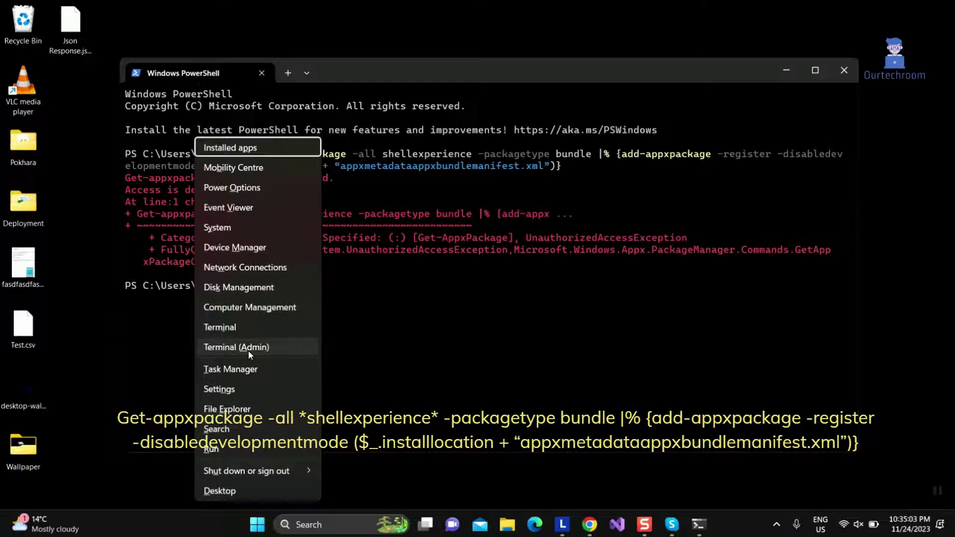
click(262, 349)
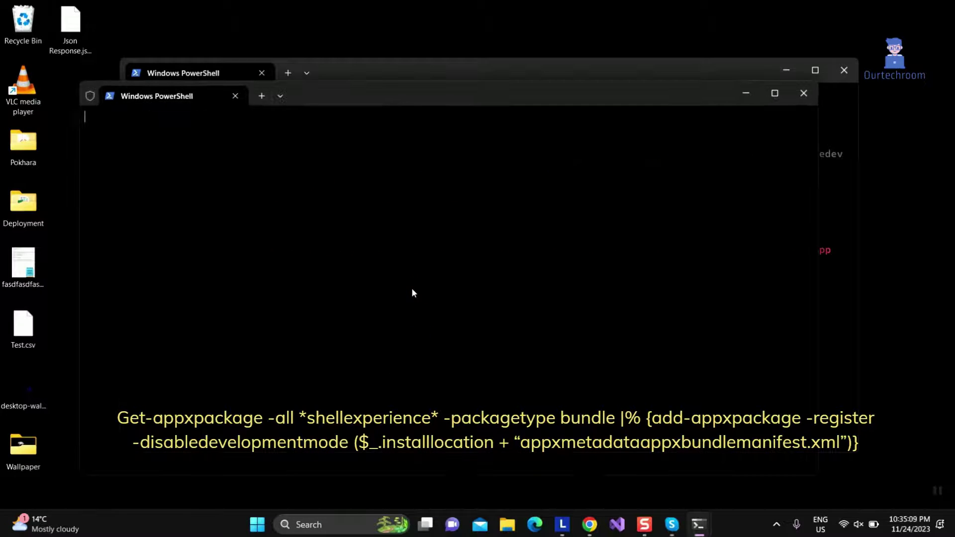
drag(380, 92, 424, 115)
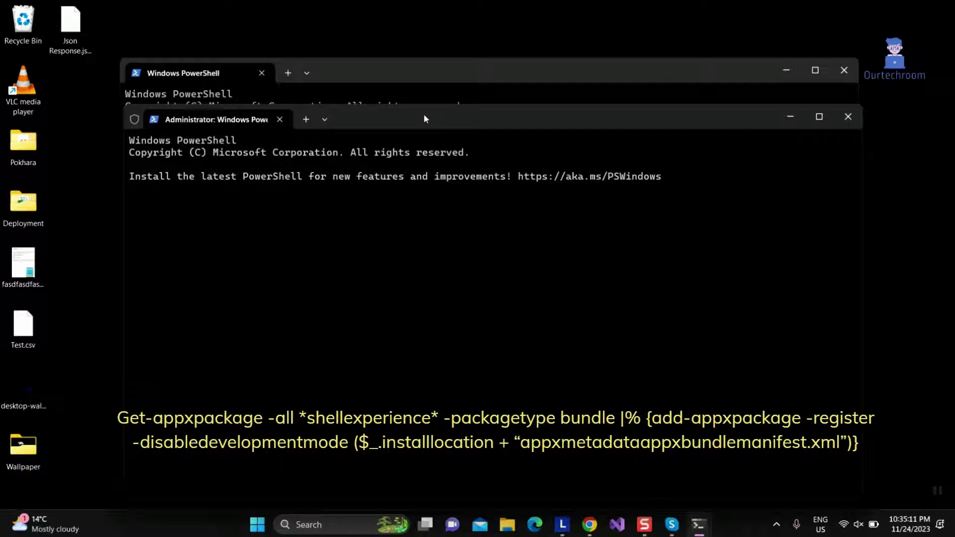
key(ctrl+v)
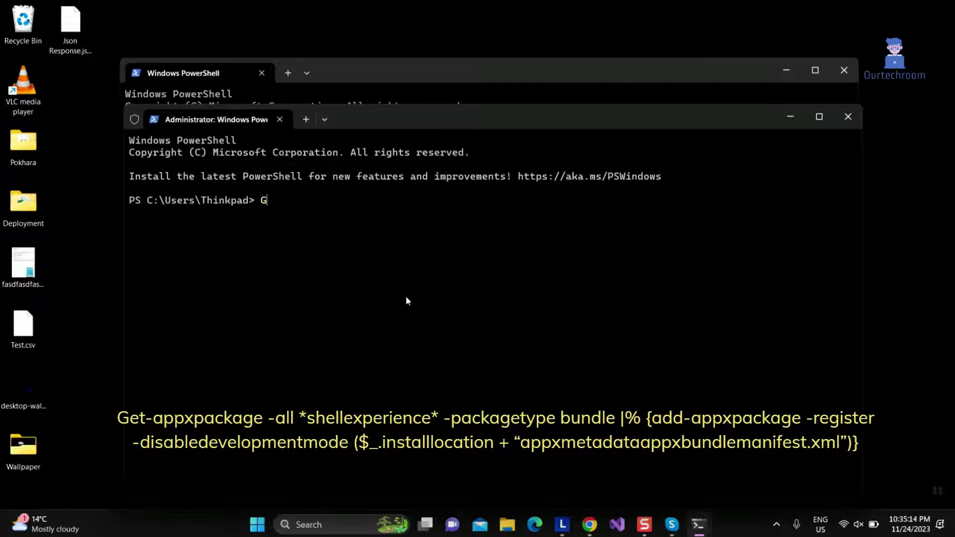